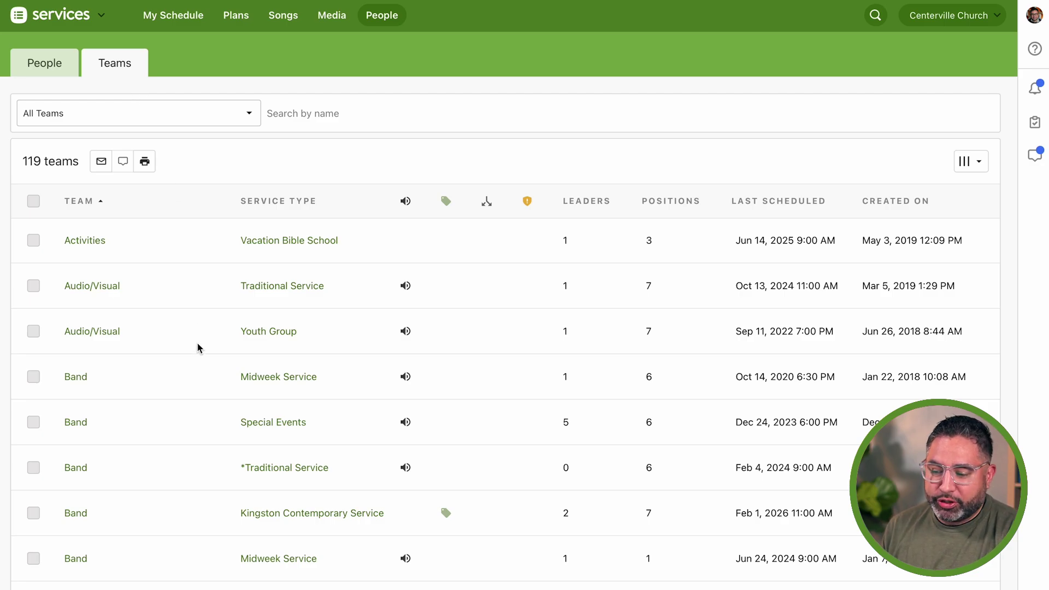
# - Switch to the People list in Services
pyautogui.scroll(-2, 198, 344)
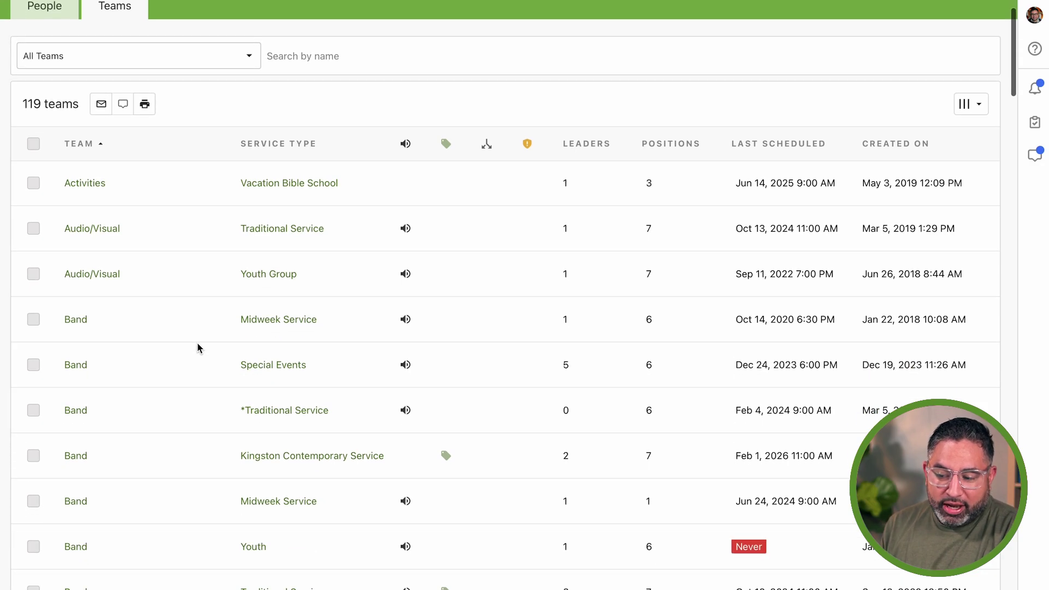
pyautogui.scroll(2, 198, 344)
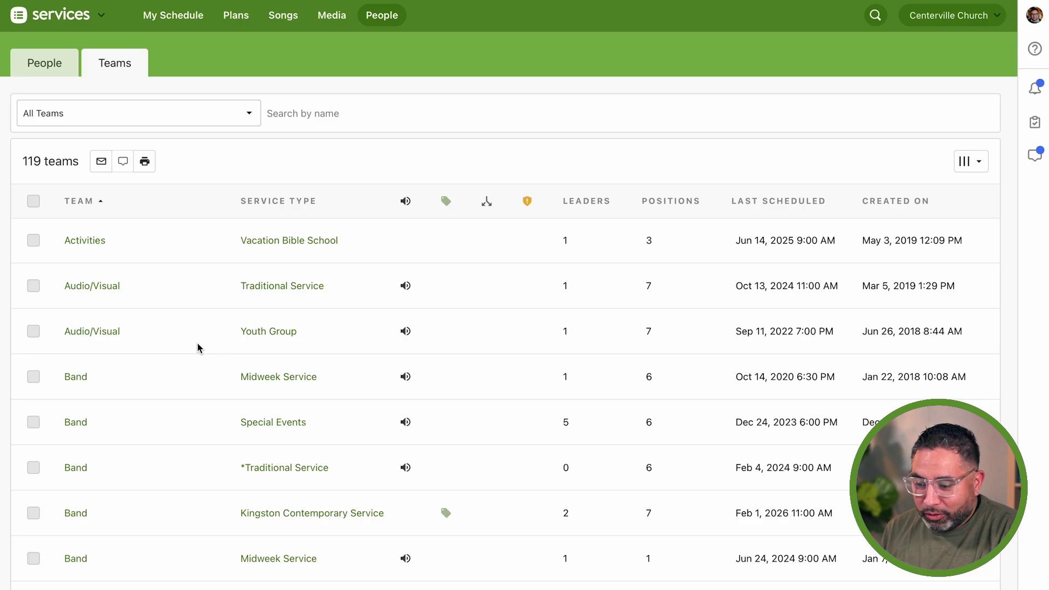
pyautogui.scroll(-4, 197, 348)
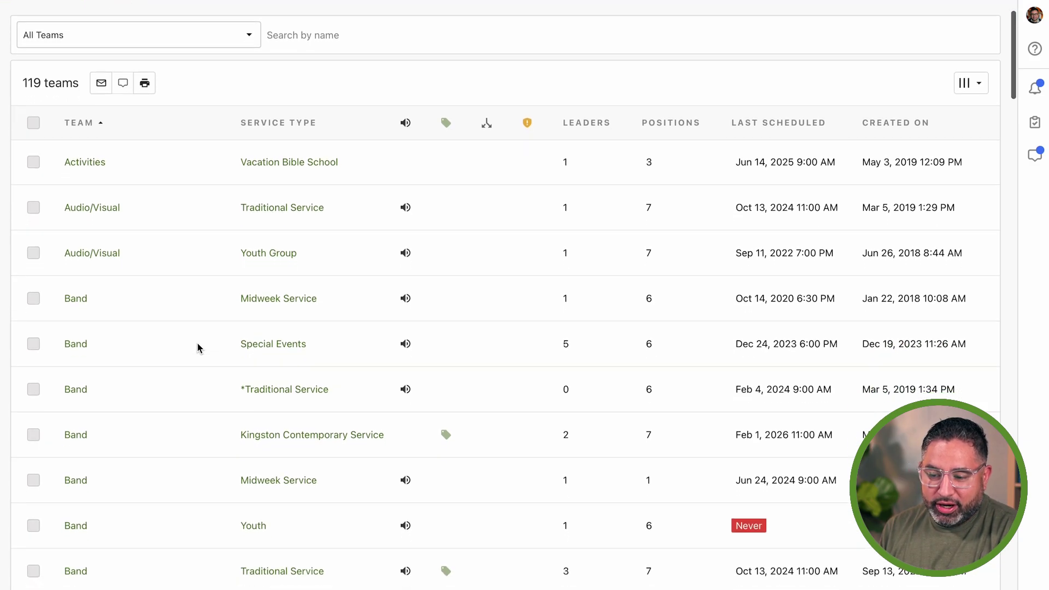
pyautogui.scroll(4, 148, 253)
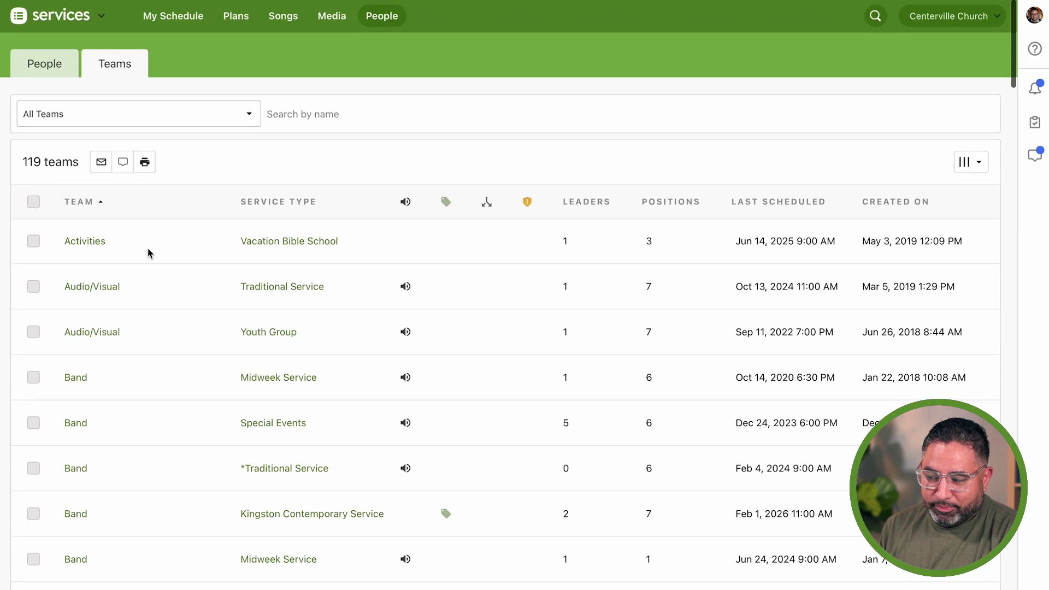
pyautogui.click(50, 66)
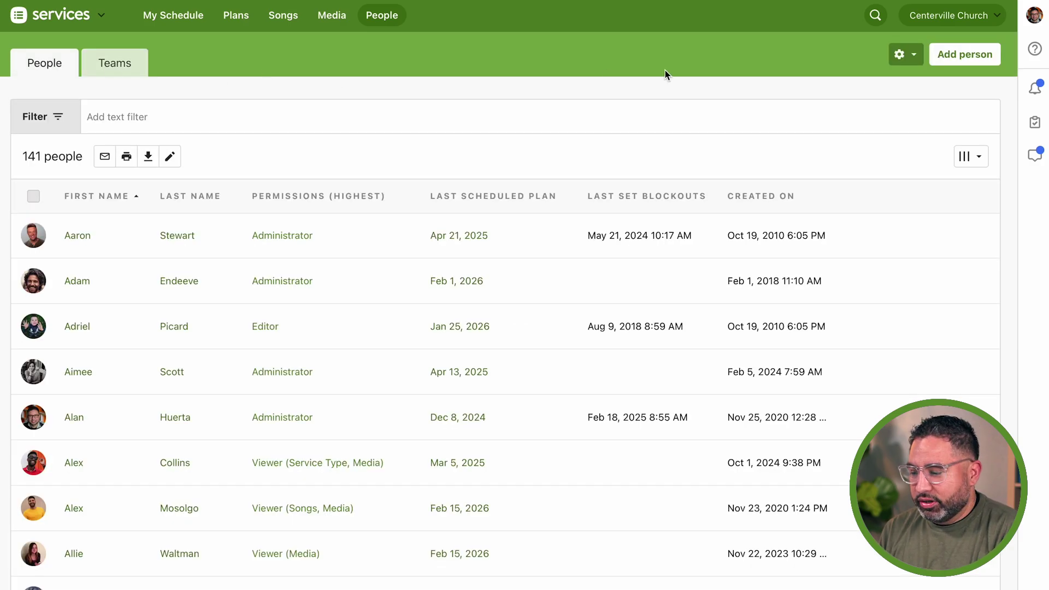
# - Add a person by searching the new volunteer's name and choosing the matching result
pyautogui.click(958, 55)
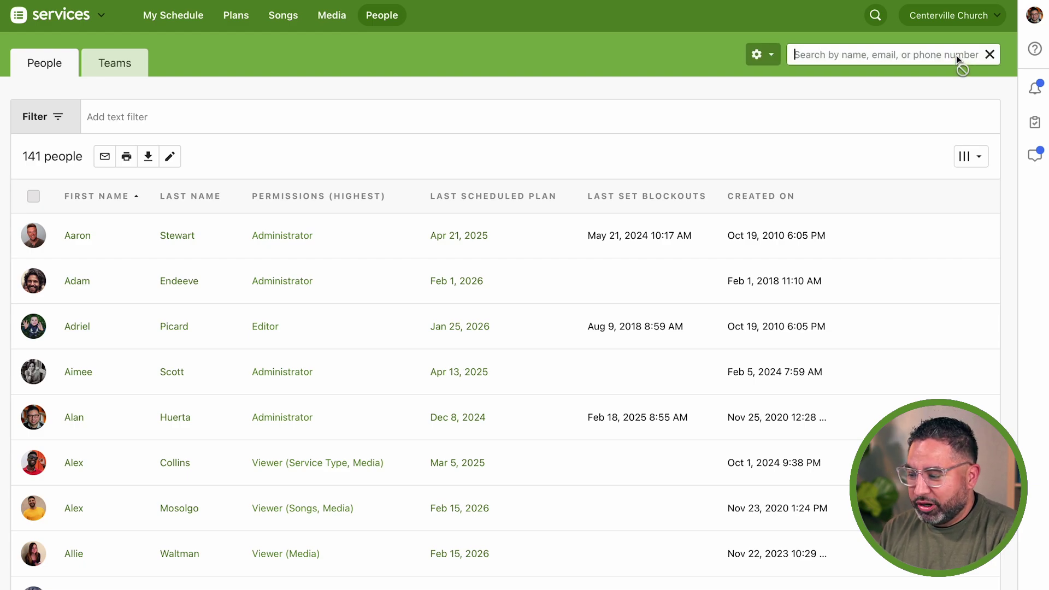
pyautogui.write('Tom anderson')
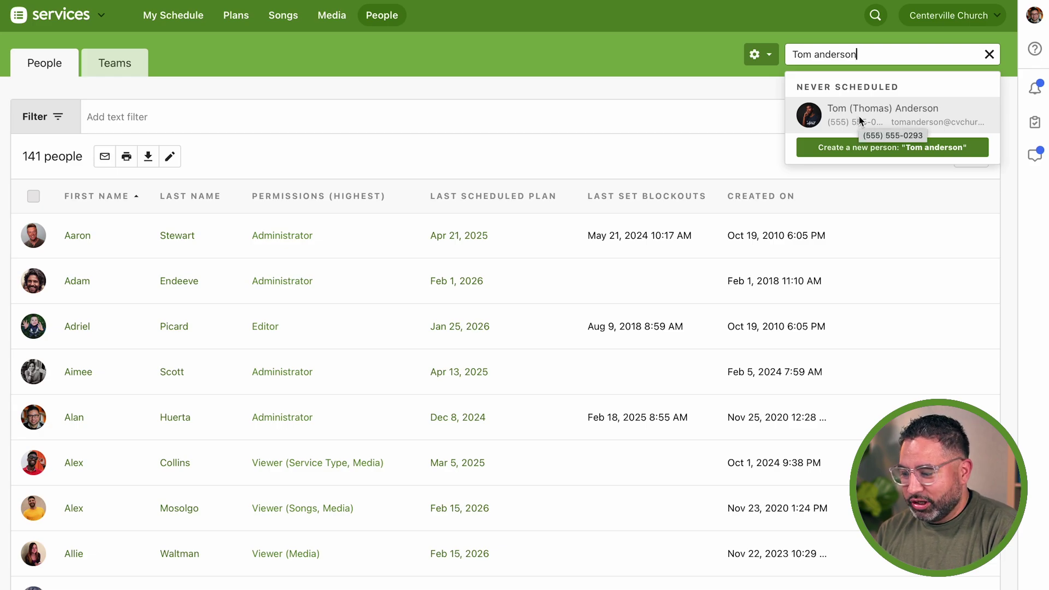
pyautogui.click(859, 117)
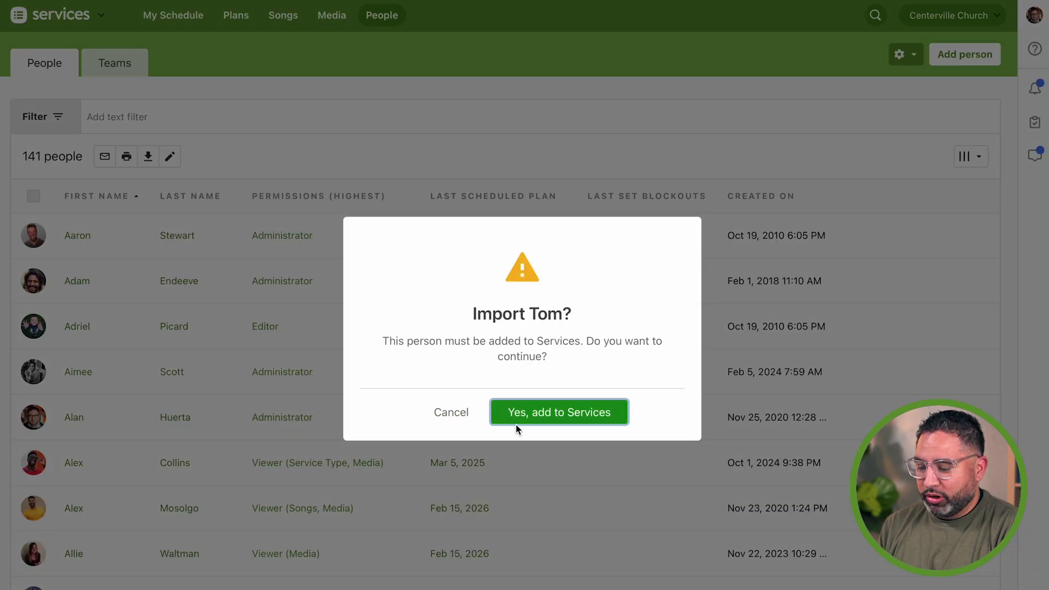
# - Import the volunteer with Viewer access to San Diego's Children's Church and Media, and no welcome email
pyautogui.click(540, 416)
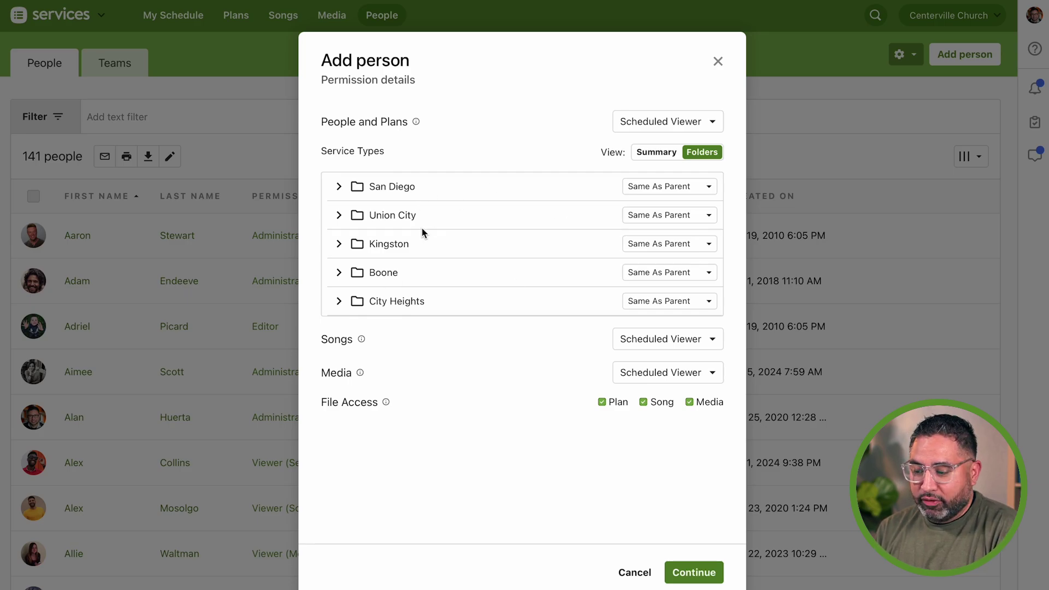
pyautogui.click(348, 187)
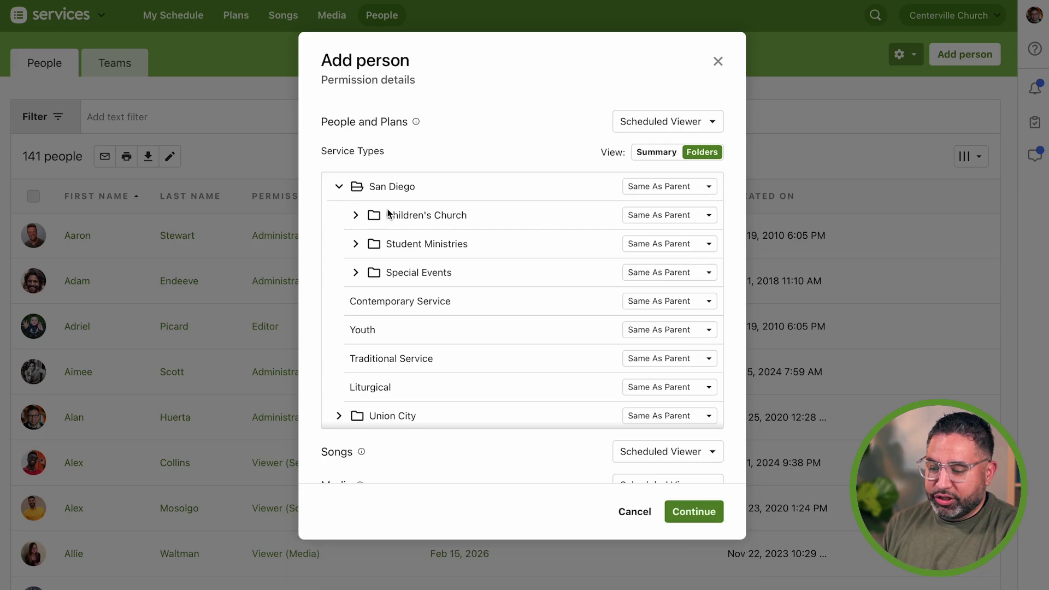
pyautogui.click(665, 215)
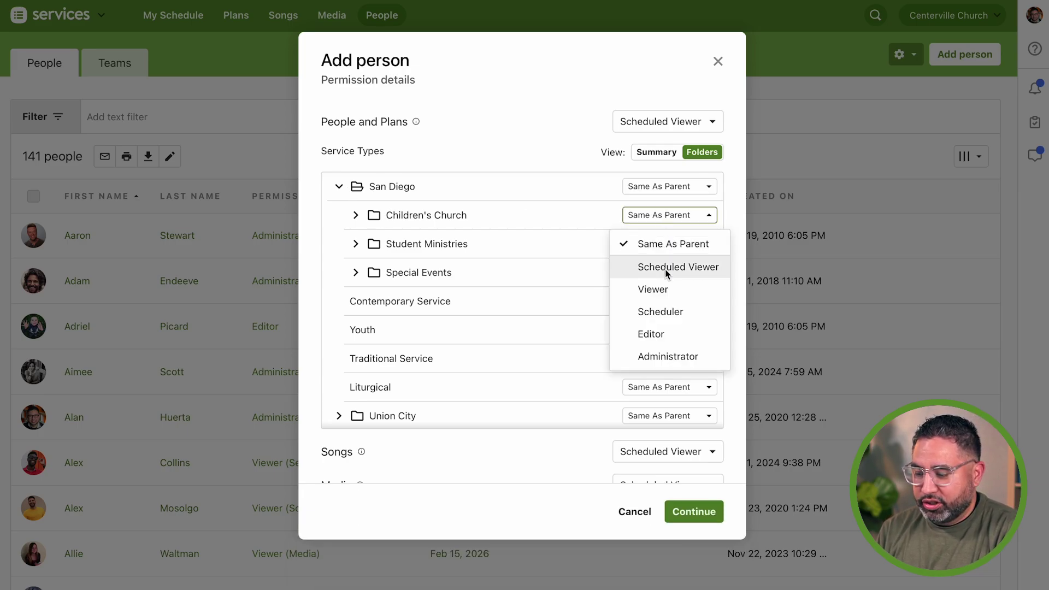
pyautogui.click(646, 289)
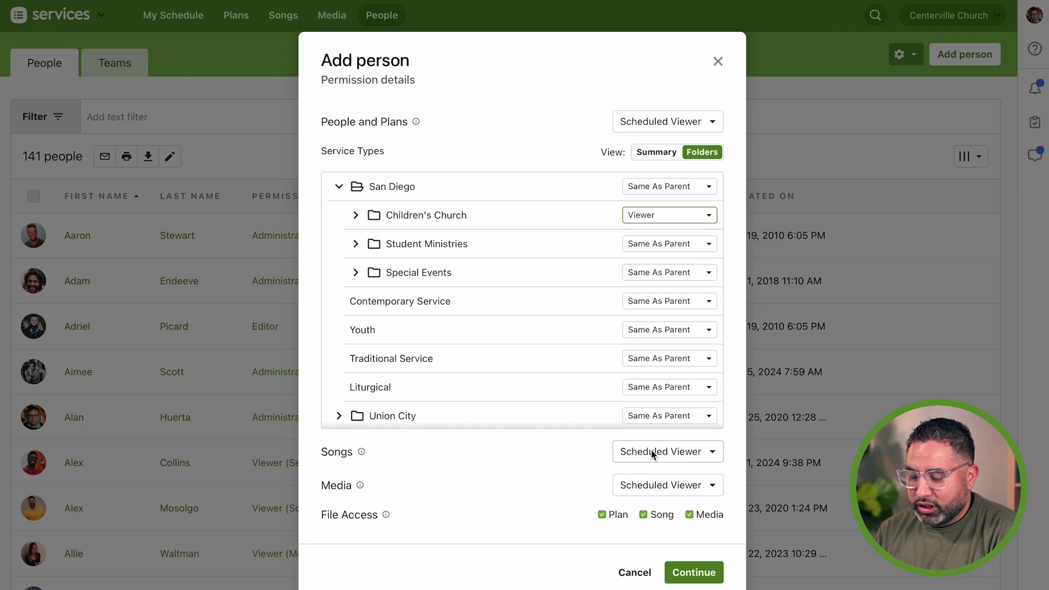
pyautogui.click(637, 452)
pyautogui.click(635, 450)
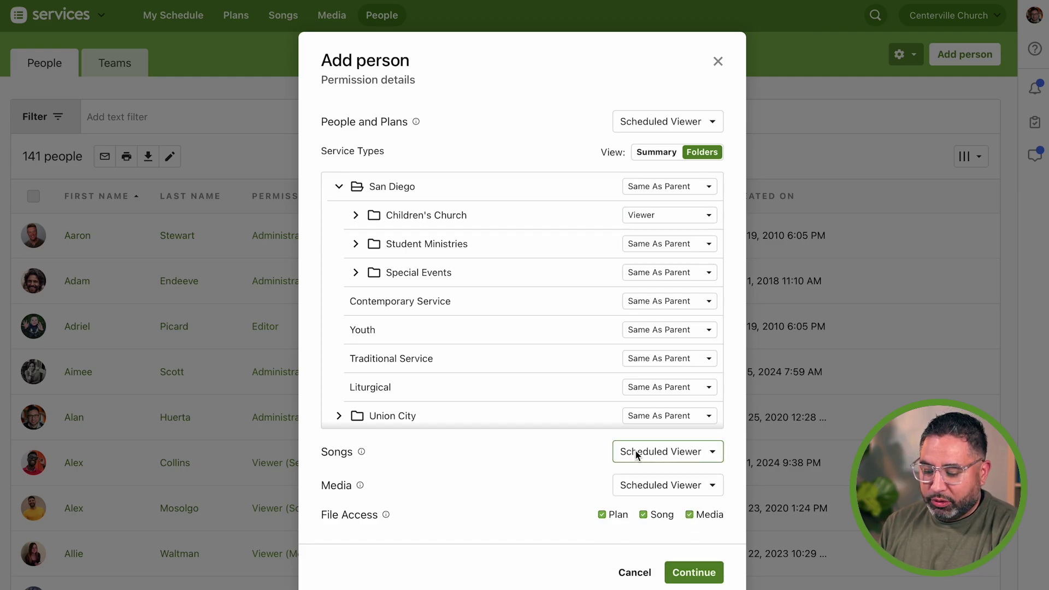
pyautogui.click(633, 484)
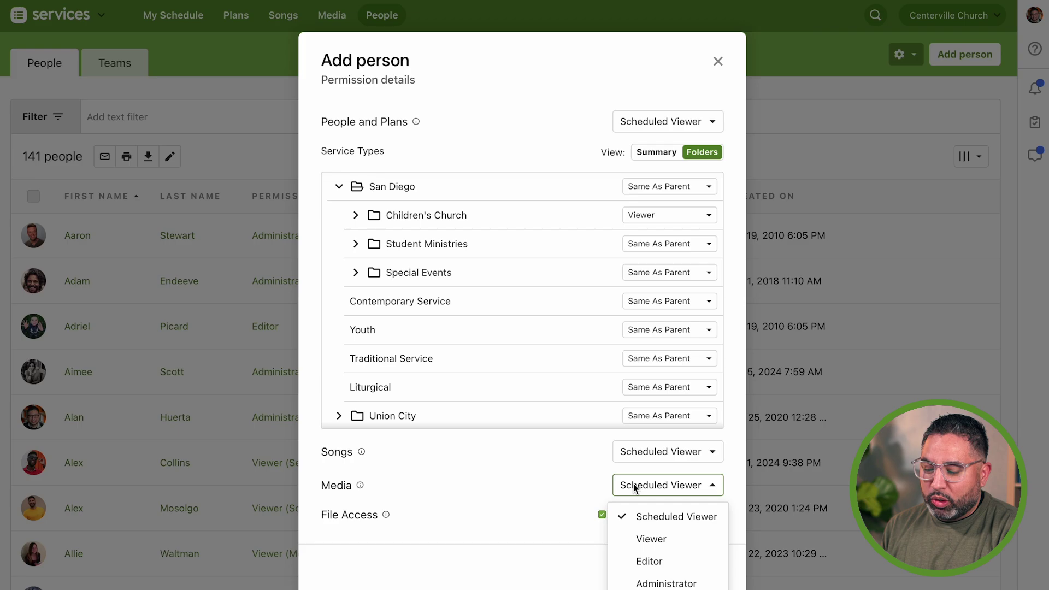
pyautogui.click(646, 540)
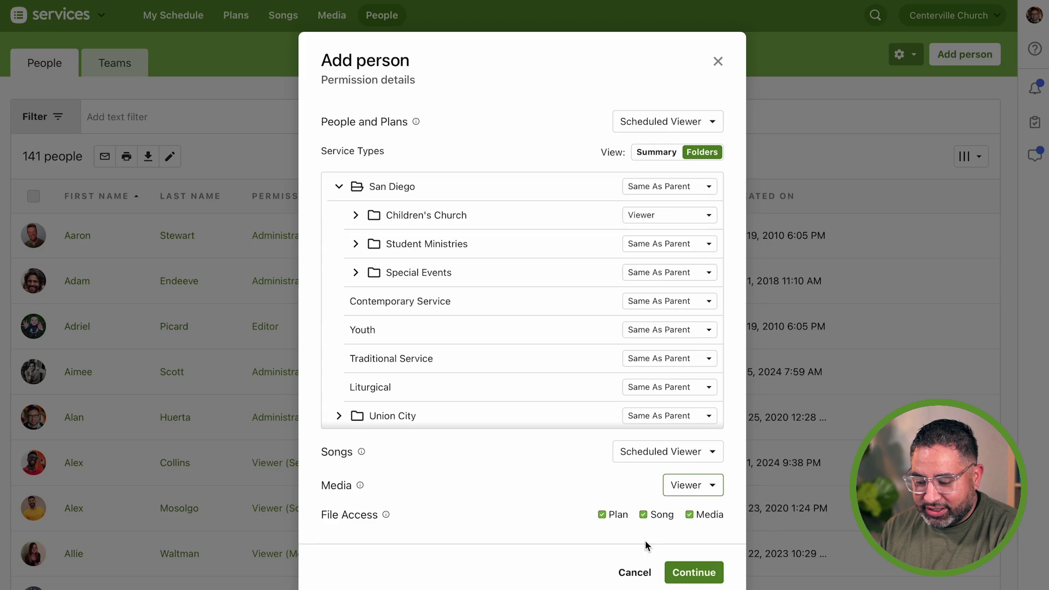
pyautogui.click(689, 571)
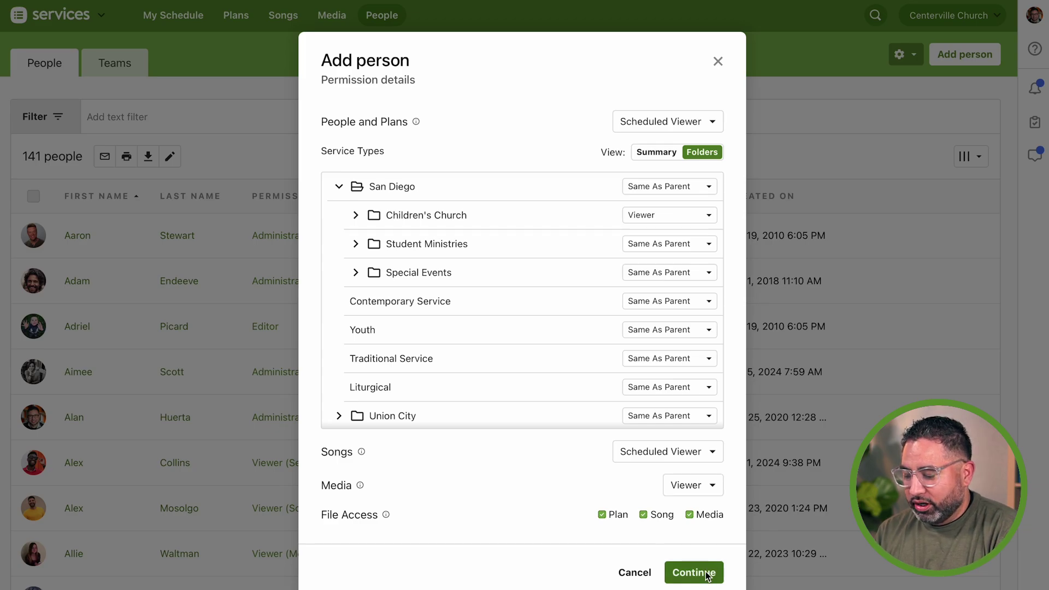
pyautogui.click(696, 303)
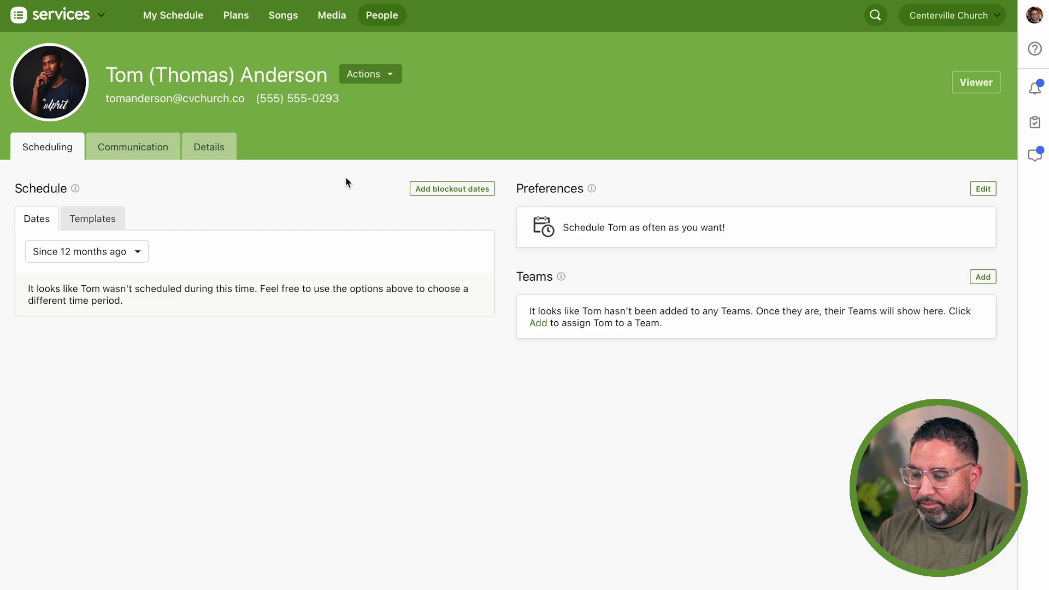
# - Return from the new profile to the People list, now counting 142 people
pyautogui.click(380, 18)
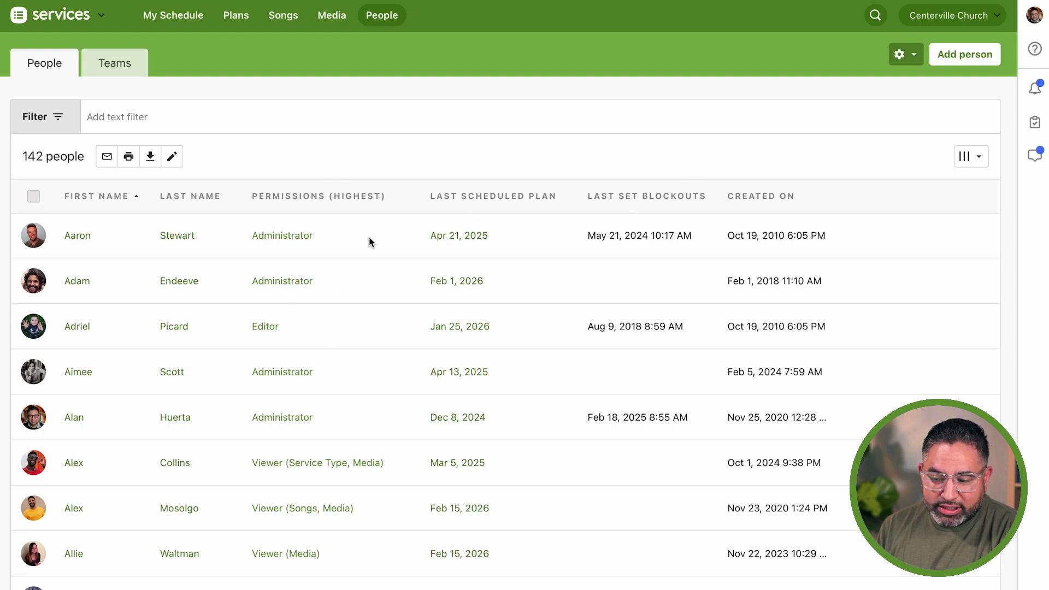
pyautogui.click(964, 159)
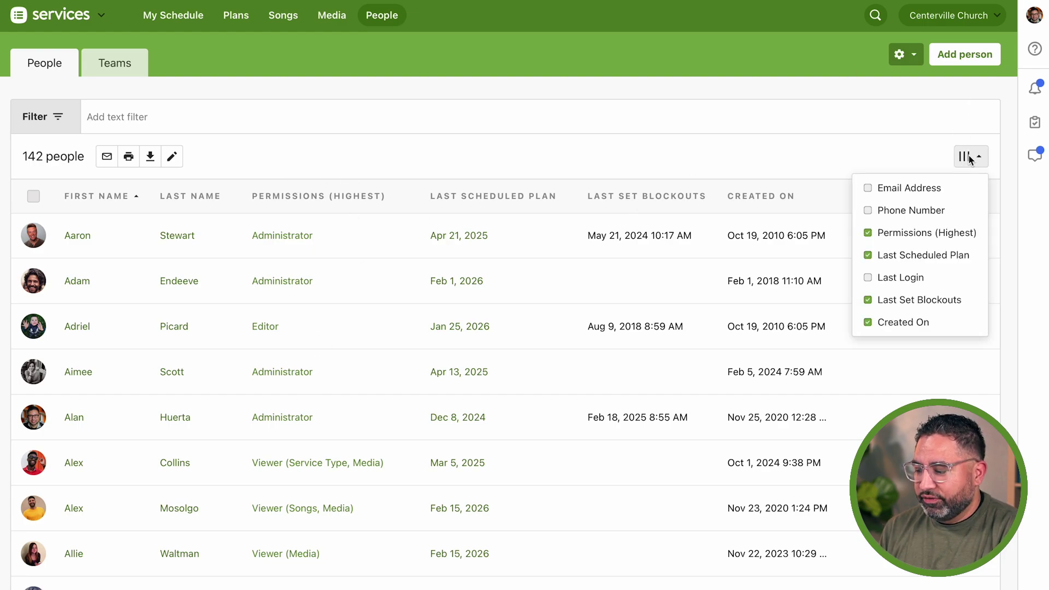
pyautogui.click(868, 236)
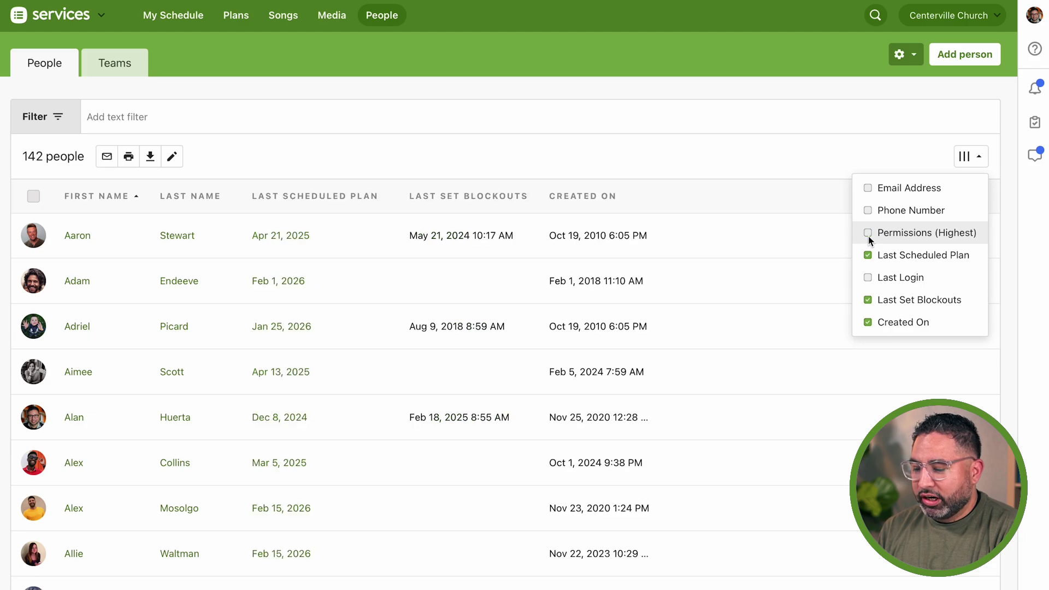
pyautogui.click(868, 233)
pyautogui.click(323, 137)
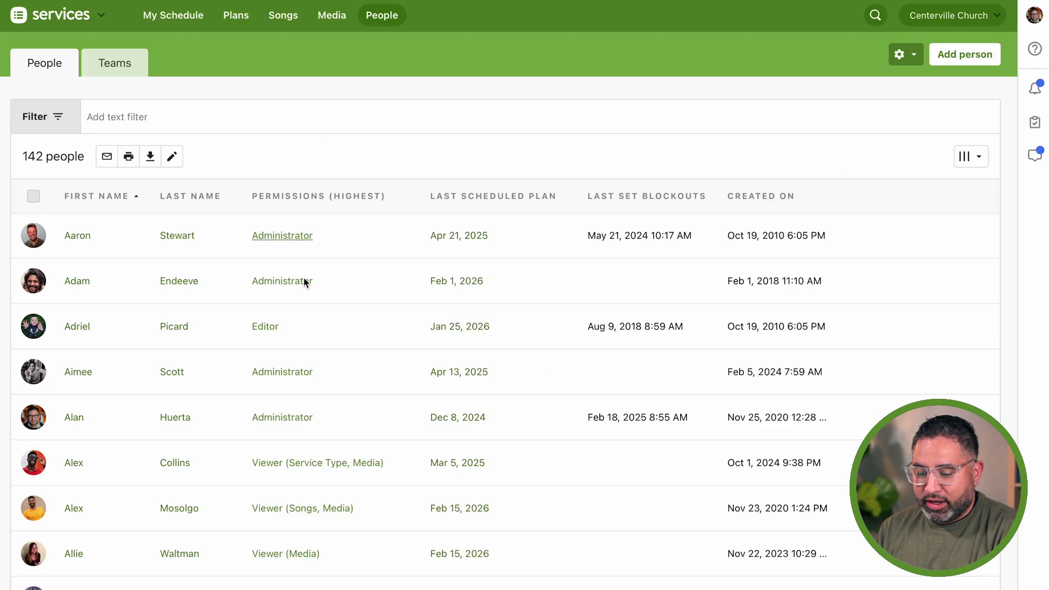
pyautogui.scroll(-3, 306, 295)
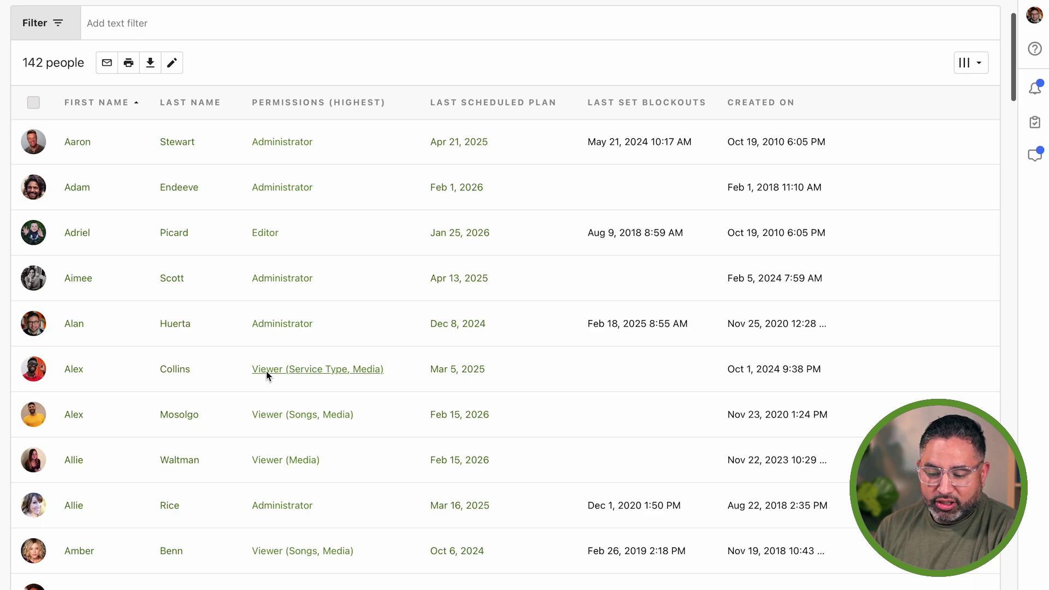
pyautogui.click(283, 370)
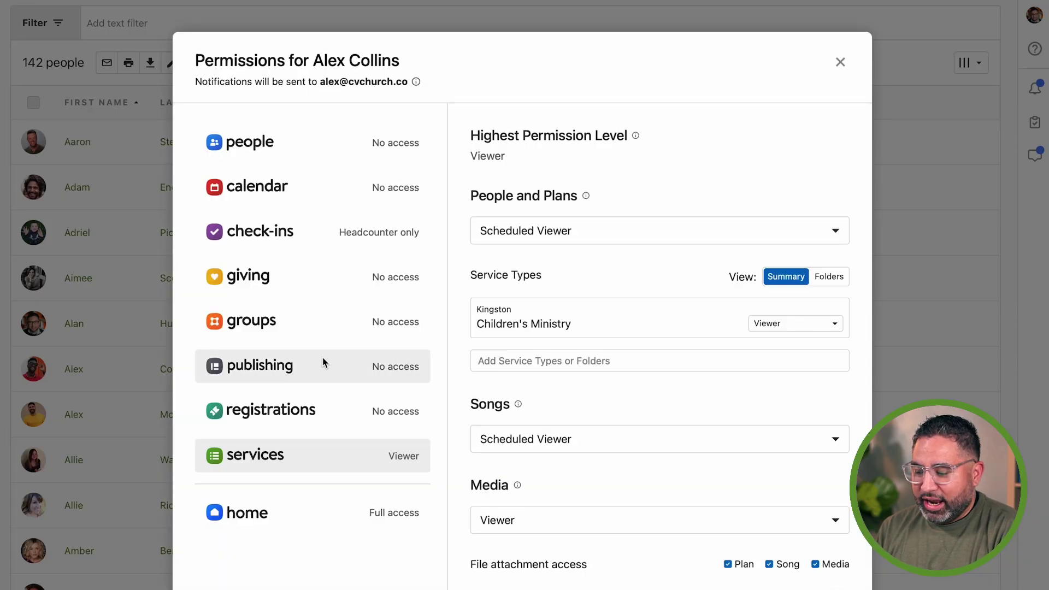
# - Raise the volunteer's Media permission from Viewer to Editor and save it
pyautogui.scroll(-1, 622, 254)
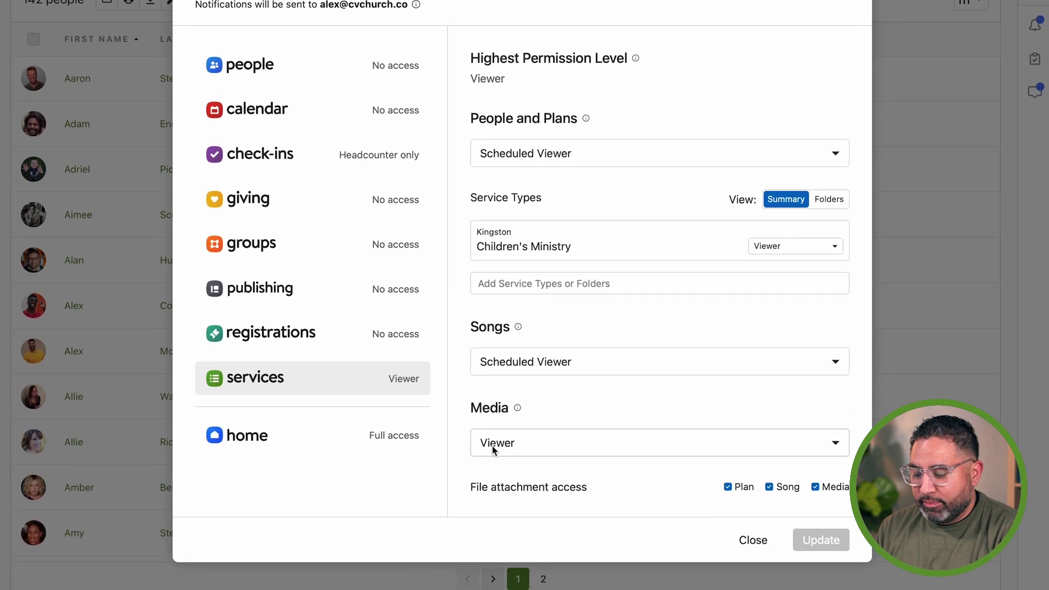
pyautogui.click(493, 447)
pyautogui.click(505, 520)
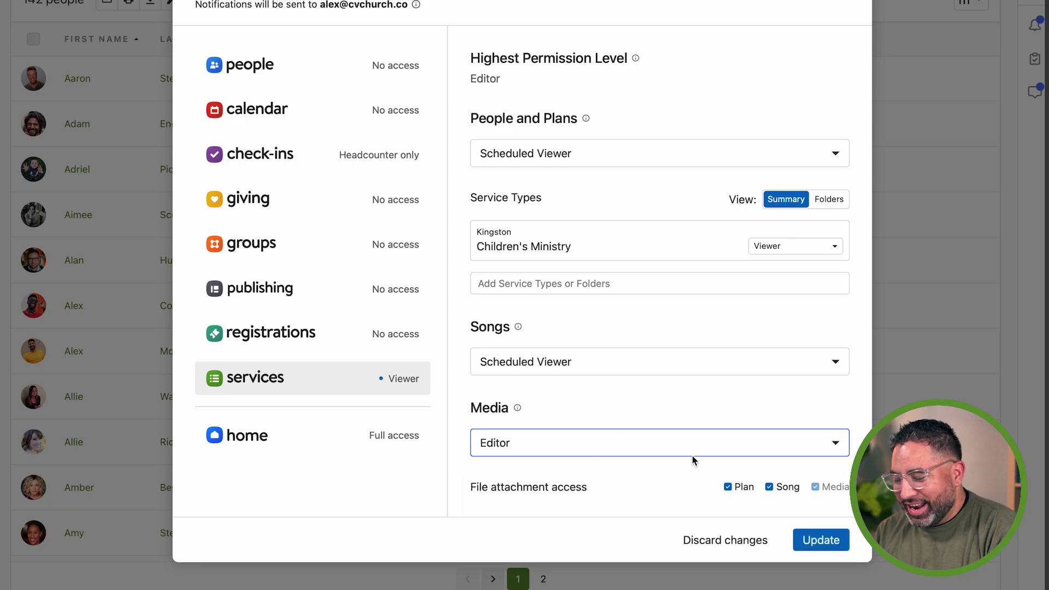
pyautogui.click(812, 541)
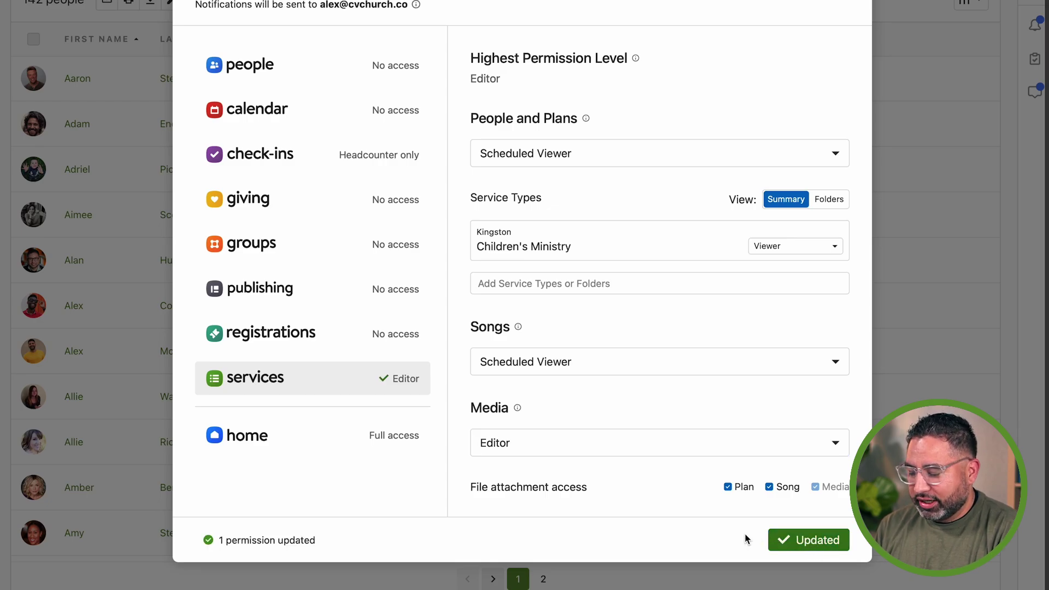
pyautogui.click(813, 541)
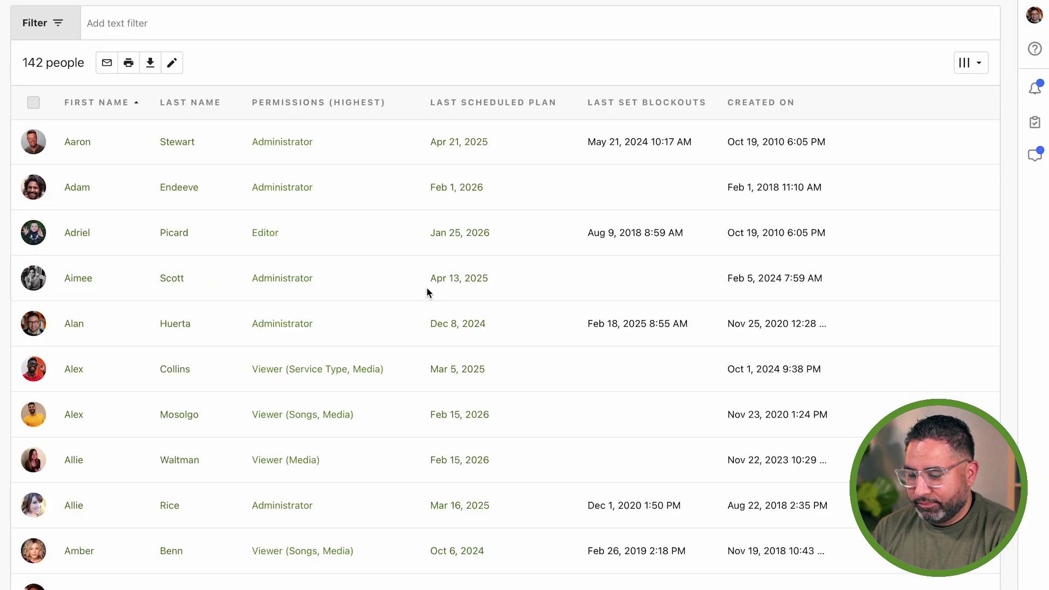
pyautogui.scroll(3, 427, 293)
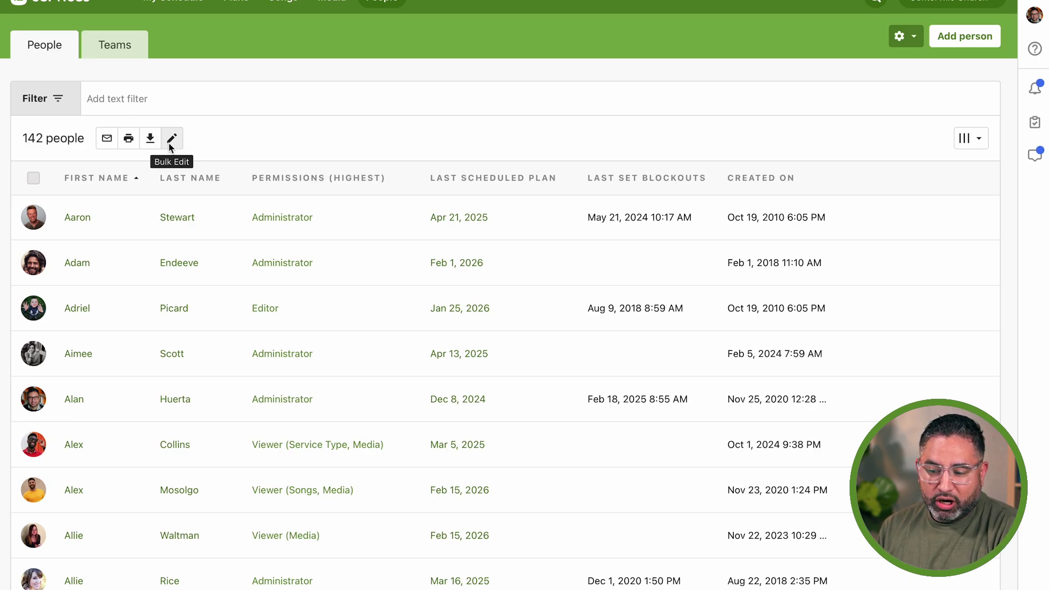
# - Filter People to the Children's Ministry team with highest permission exactly Viewer, then select all 10
pyautogui.click(53, 95)
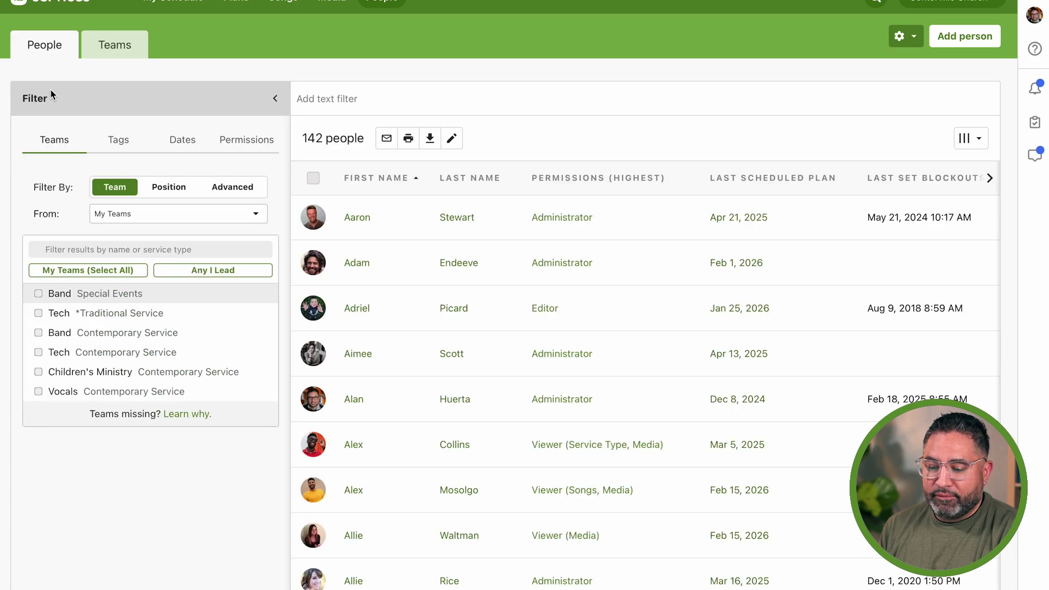
pyautogui.click(39, 374)
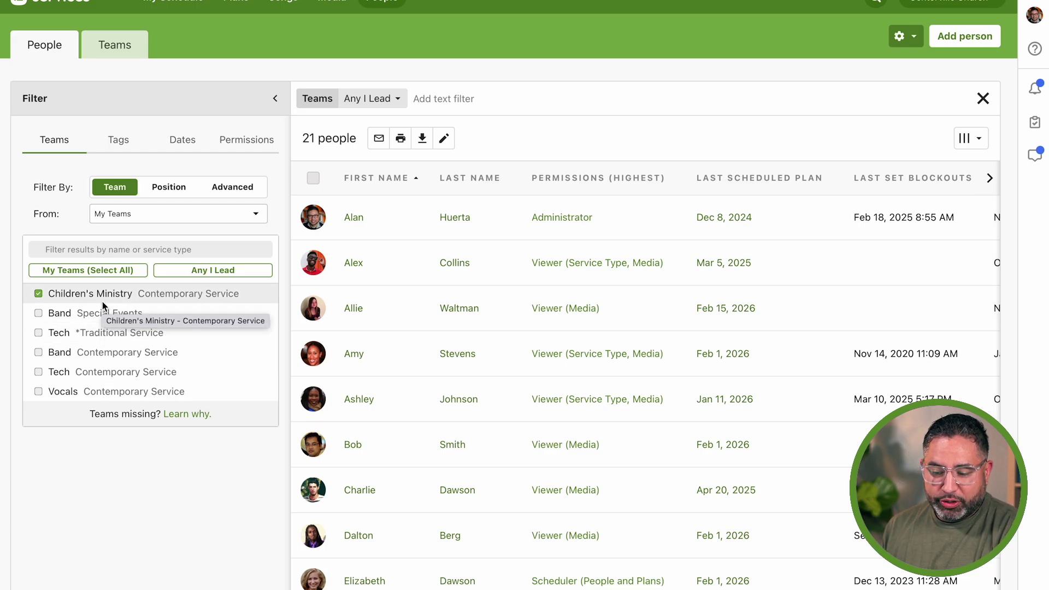
pyautogui.click(243, 143)
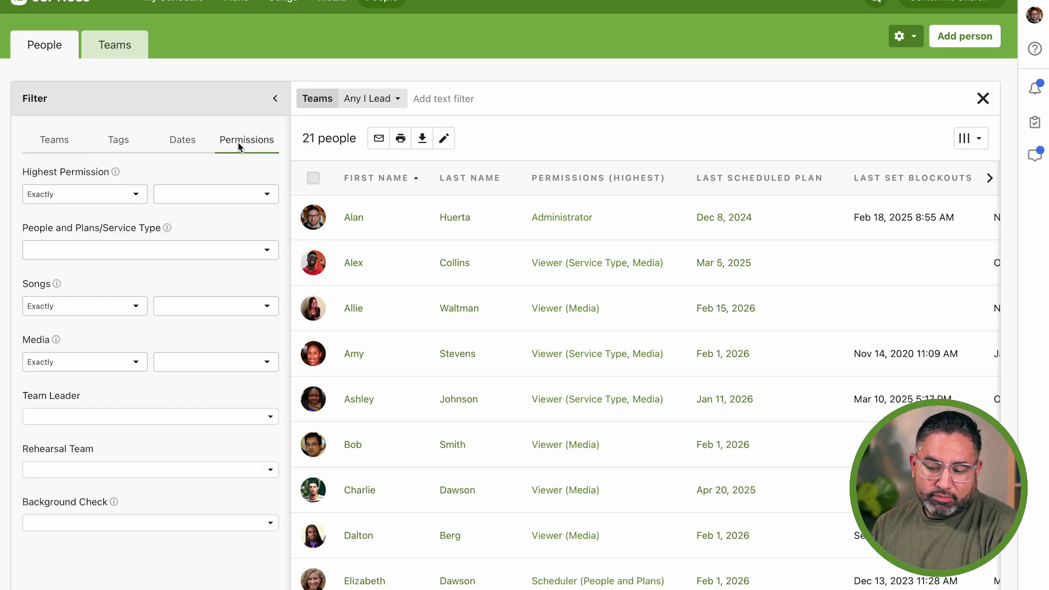
pyautogui.click(222, 197)
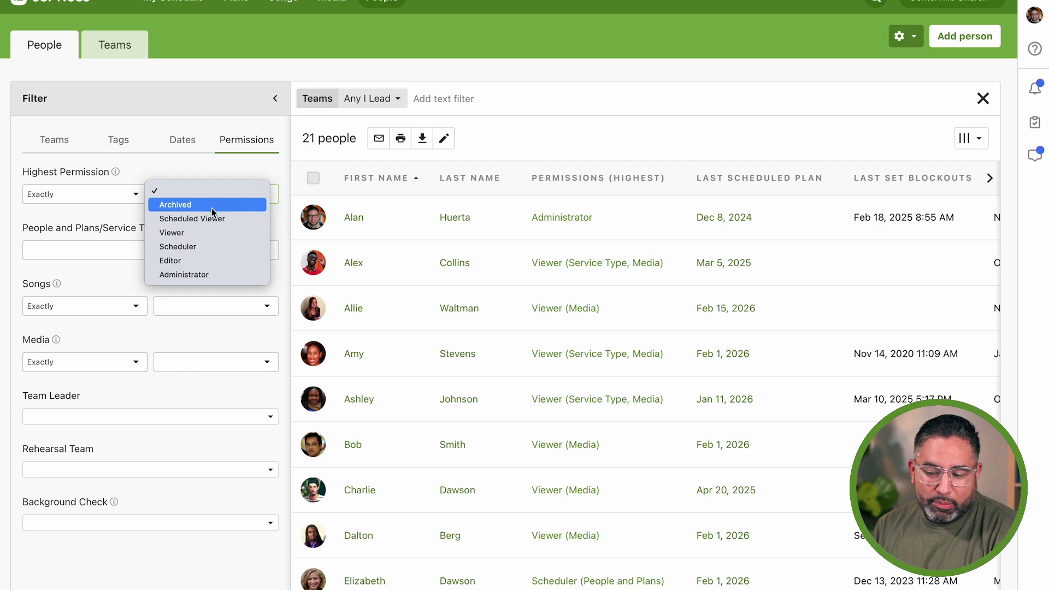
pyautogui.click(211, 234)
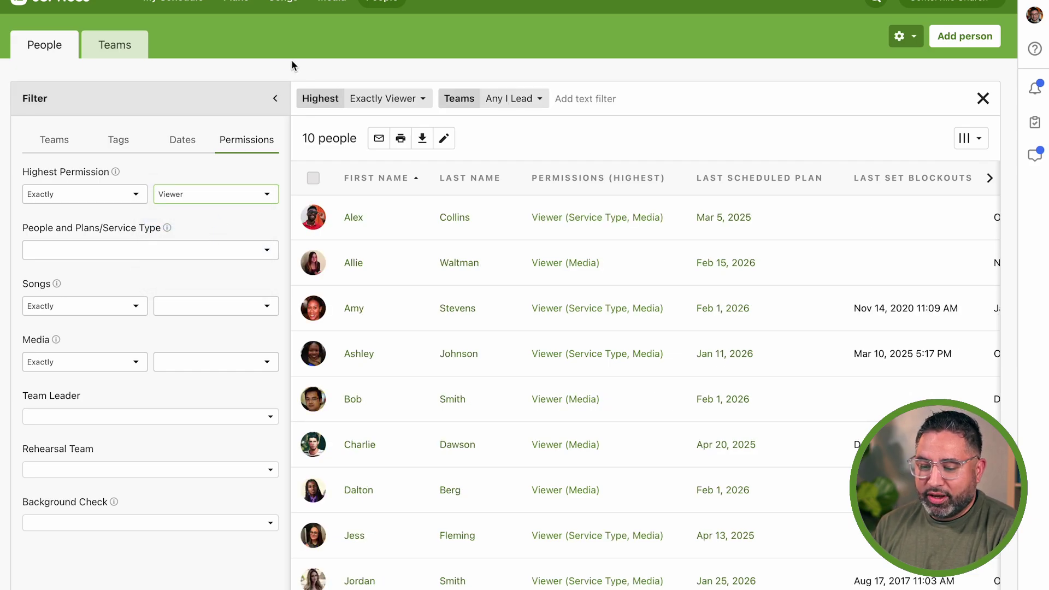
pyautogui.click(313, 178)
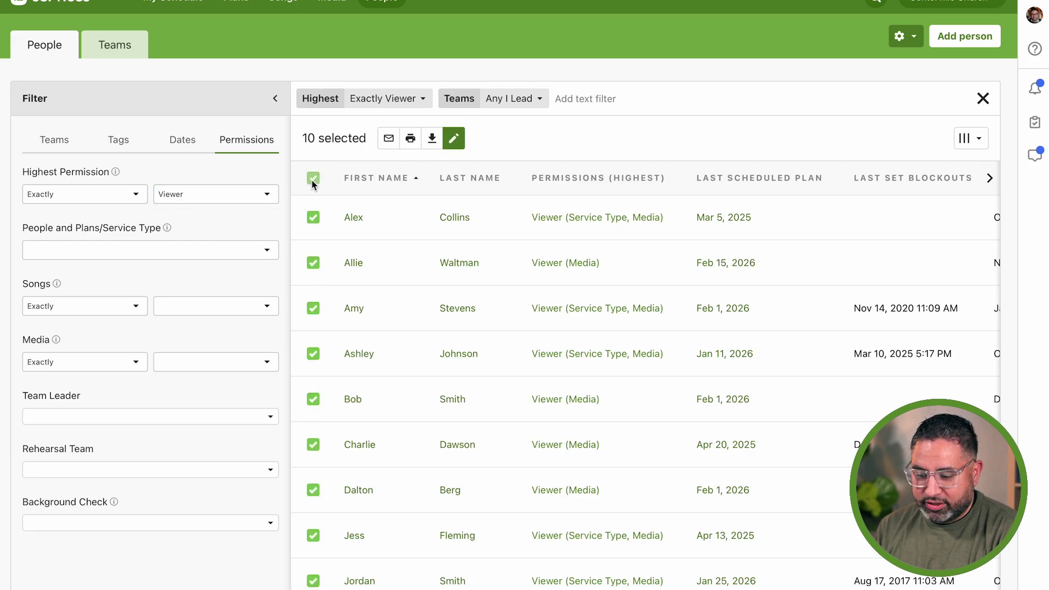
# - Bulk-set the 10 people to Viewer for media, Scheduled Viewer for songs, Viewer for Children's Ministry
pyautogui.click(455, 140)
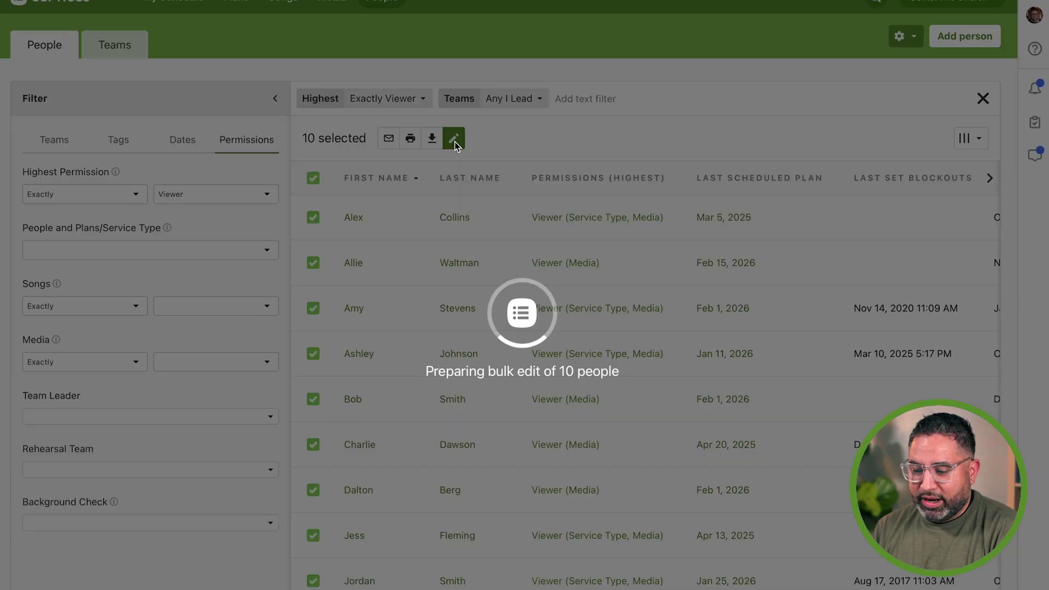
pyautogui.click(372, 452)
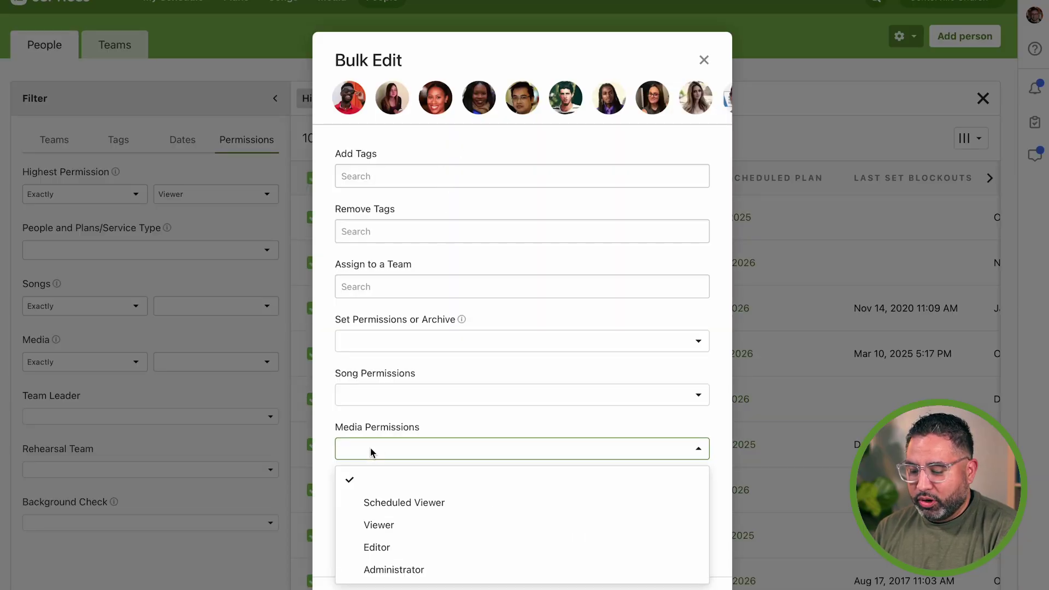
pyautogui.click(382, 525)
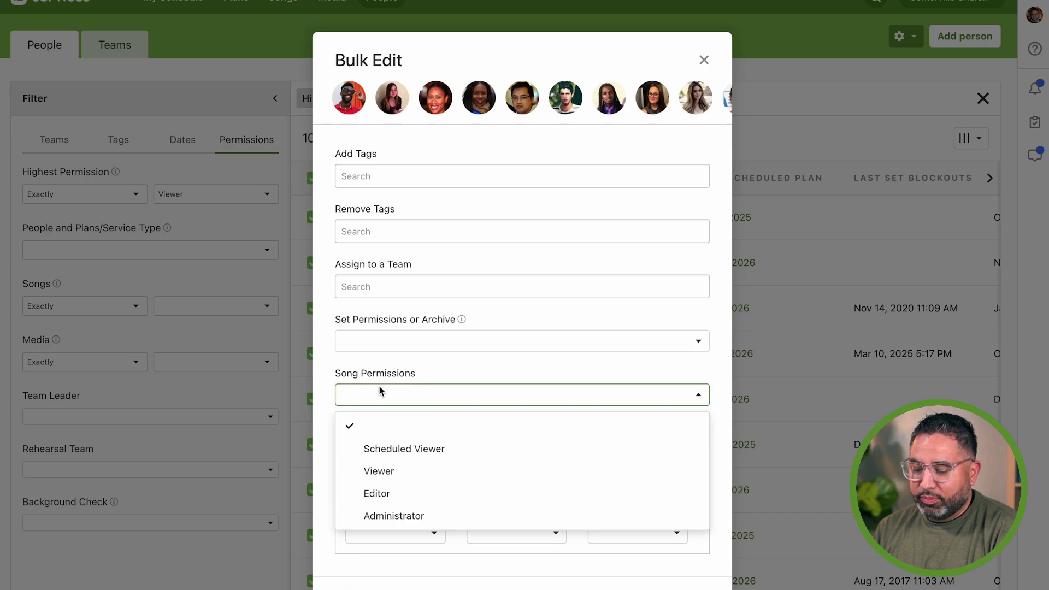
pyautogui.click(371, 449)
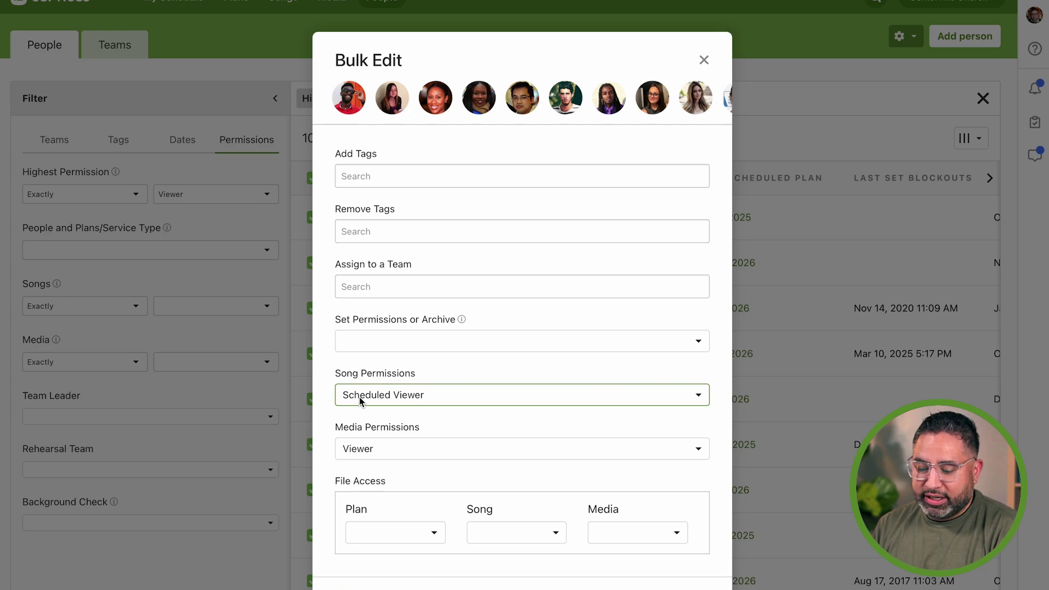
pyautogui.click(362, 349)
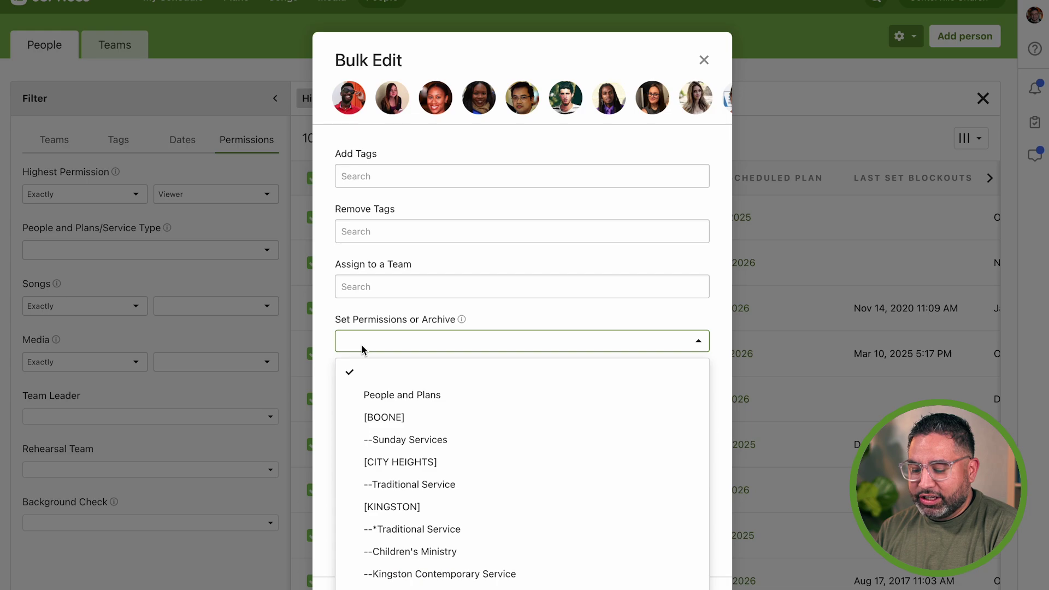
pyautogui.click(411, 551)
pyautogui.click(358, 365)
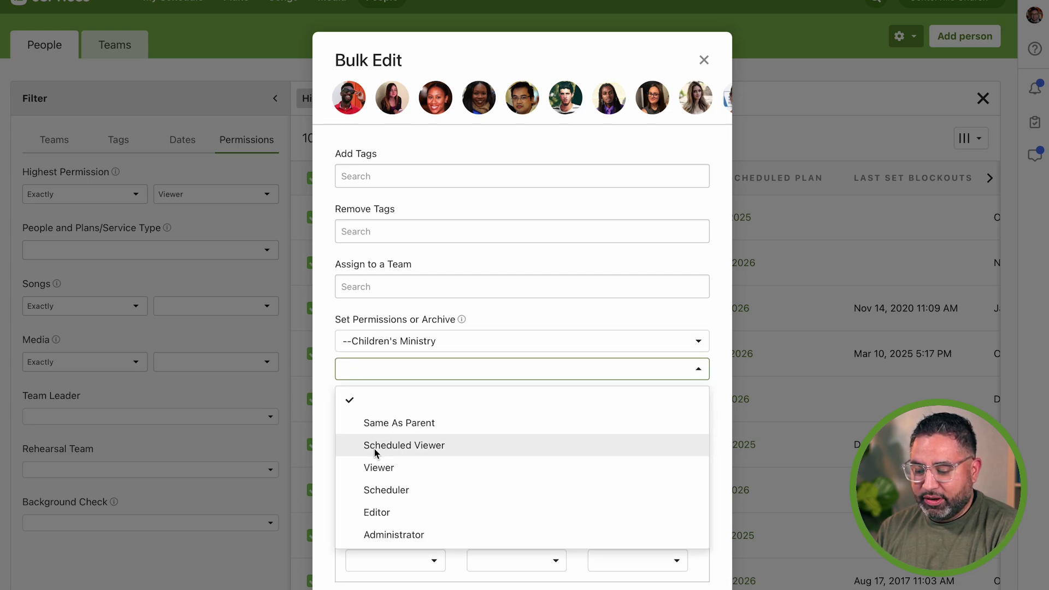
pyautogui.click(373, 466)
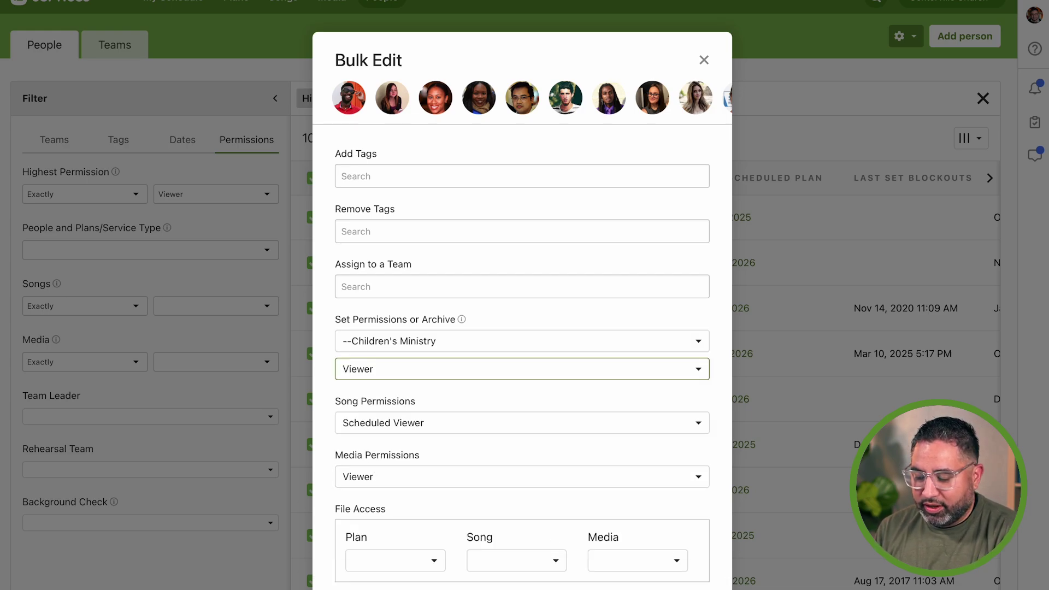
pyautogui.press('Return')
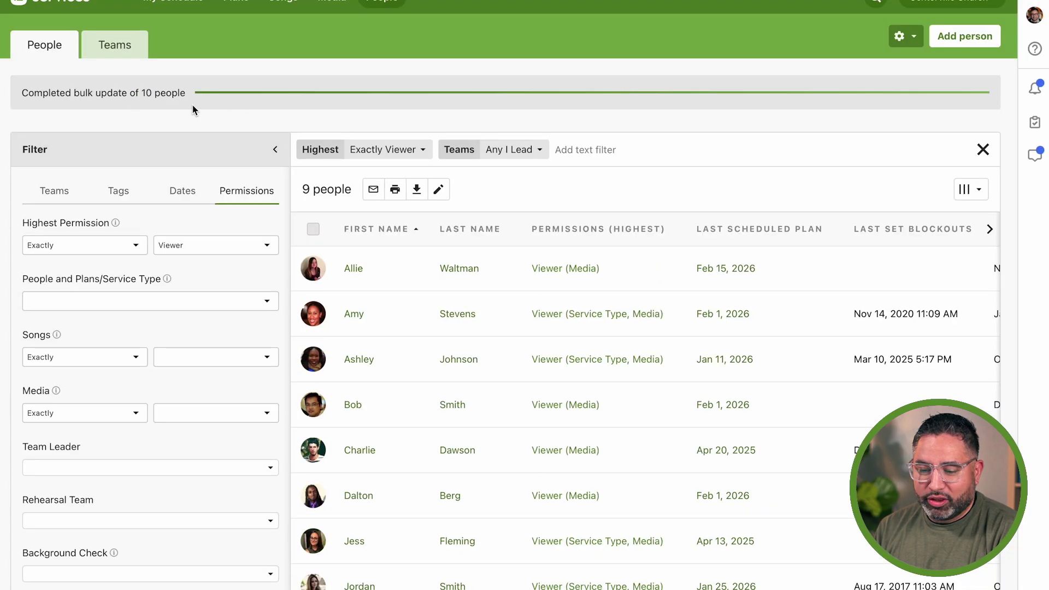
pyautogui.scroll(1, 339, 186)
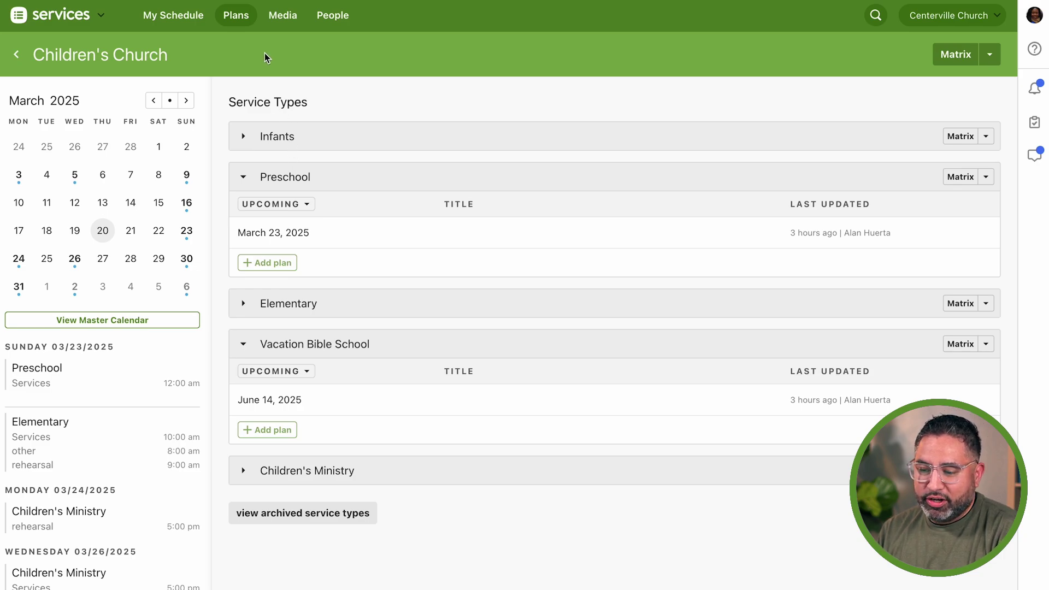
# - Open the Media library filtered to Curriculum, showing two Live Bright items
pyautogui.click(284, 25)
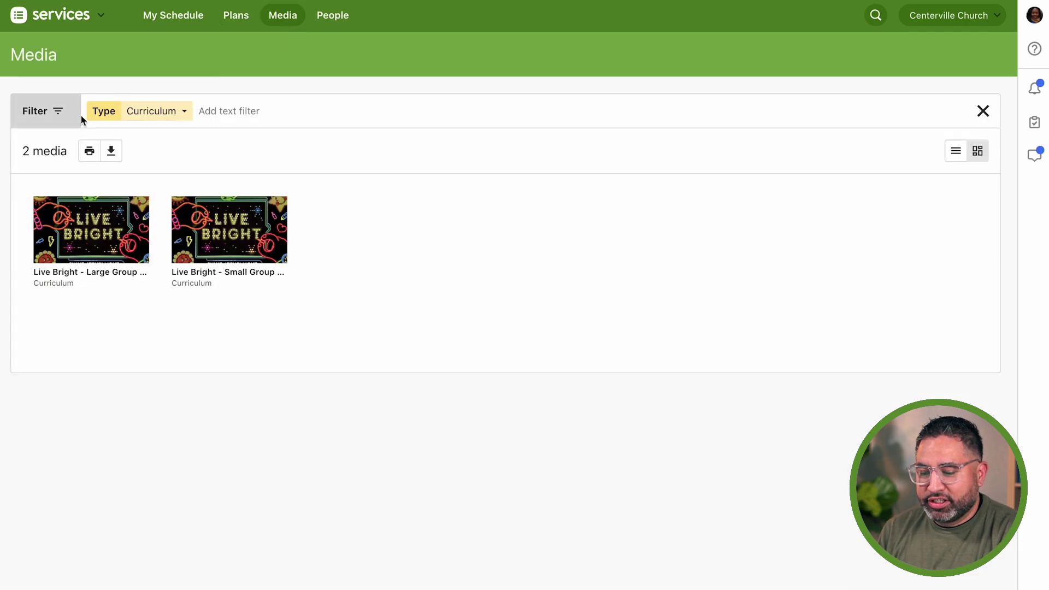